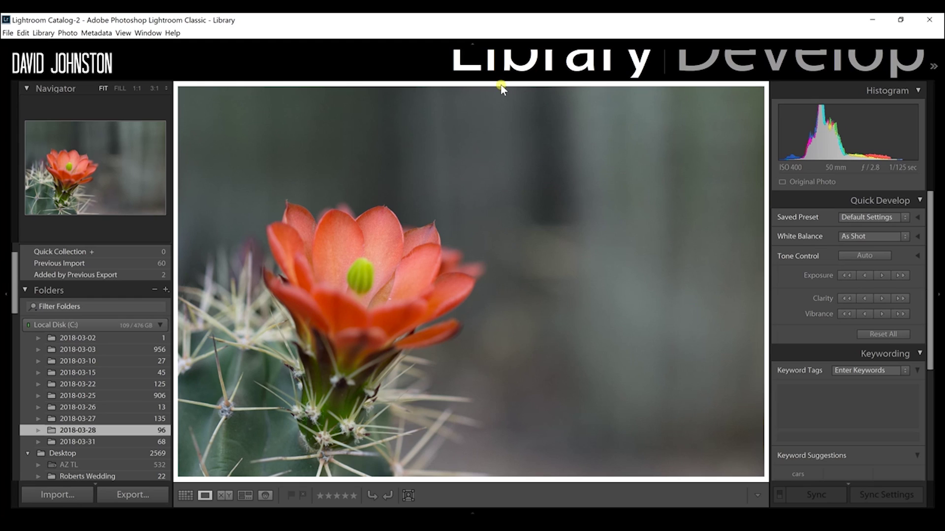
# Compare the focus of cactus flower shots DSC07820 and DSC07821 in loupe view, then return to the thumbnail grid.
pyautogui.press('g')
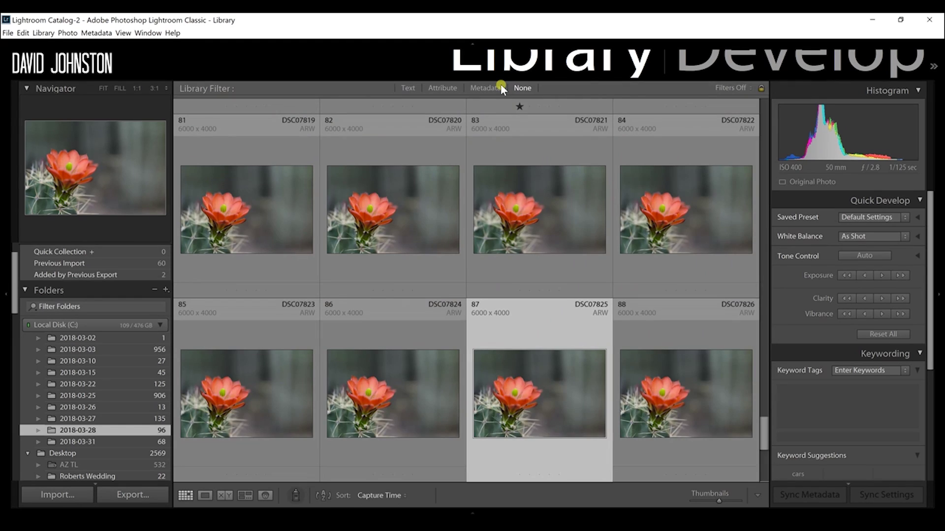
pyautogui.doubleClick(380, 183)
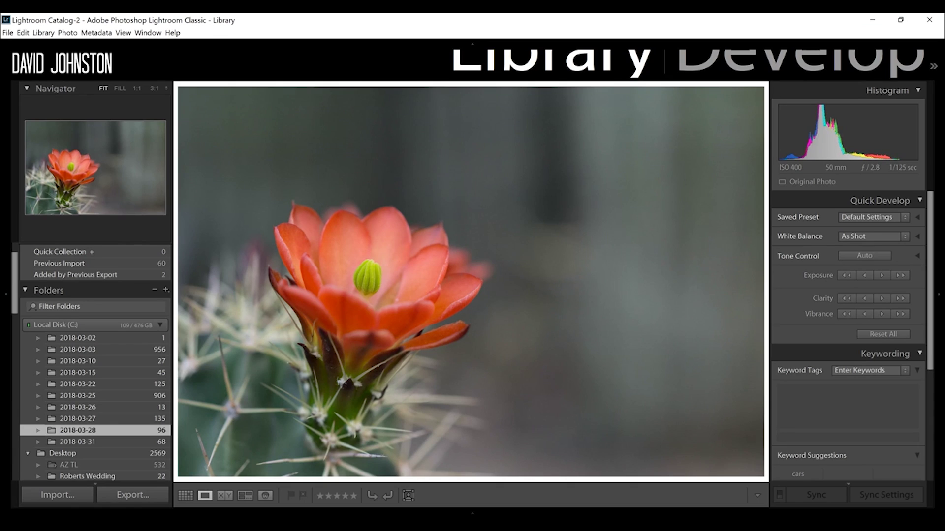
pyautogui.press('Right')
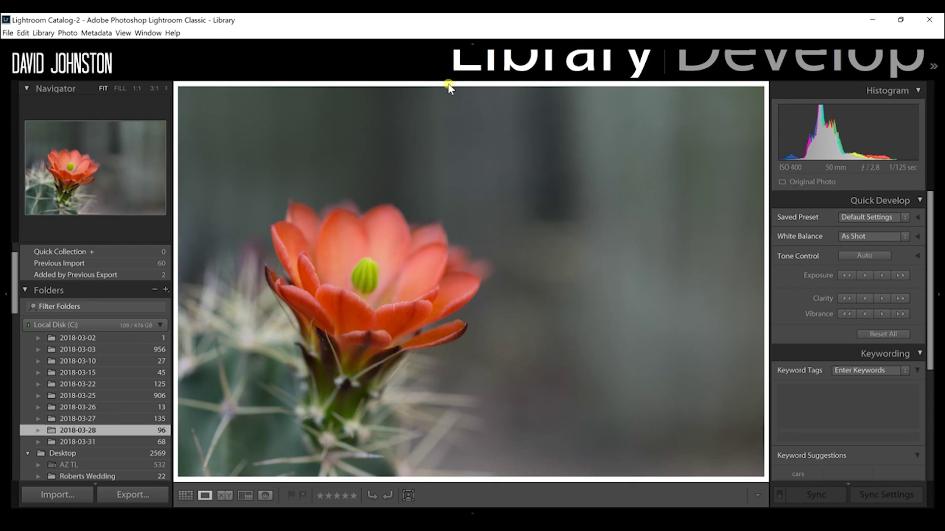
pyautogui.press('g')
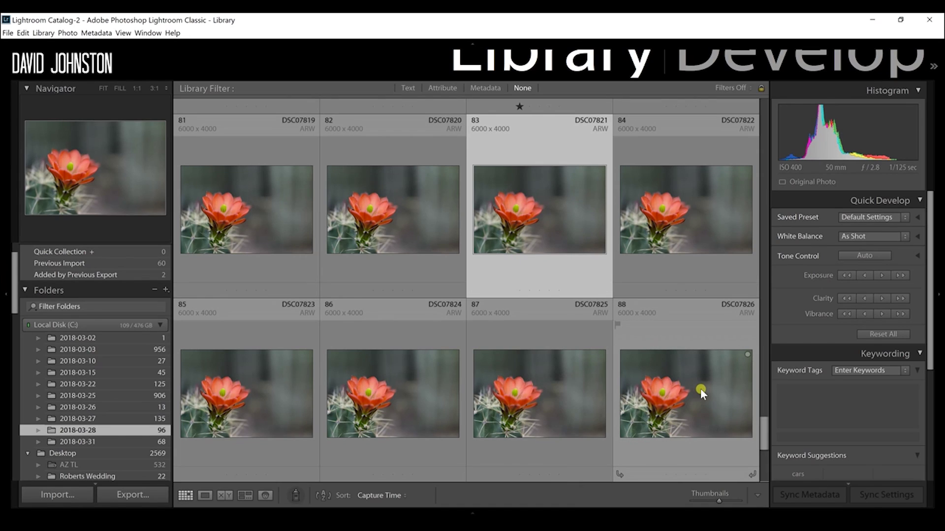
pyautogui.keyDown('shift'); pyautogui.click(574, 394); pyautogui.keyUp('shift')
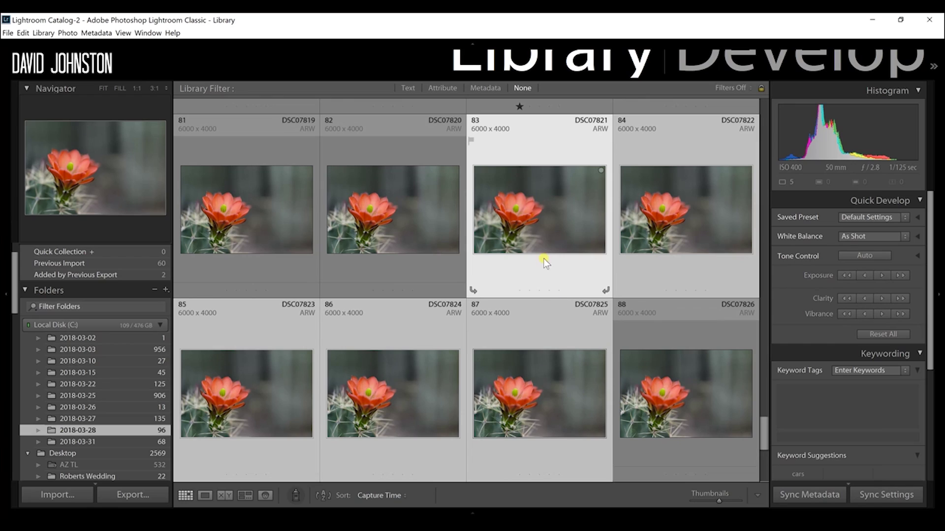
pyautogui.rightClick(501, 388)
pyautogui.press('Escape')
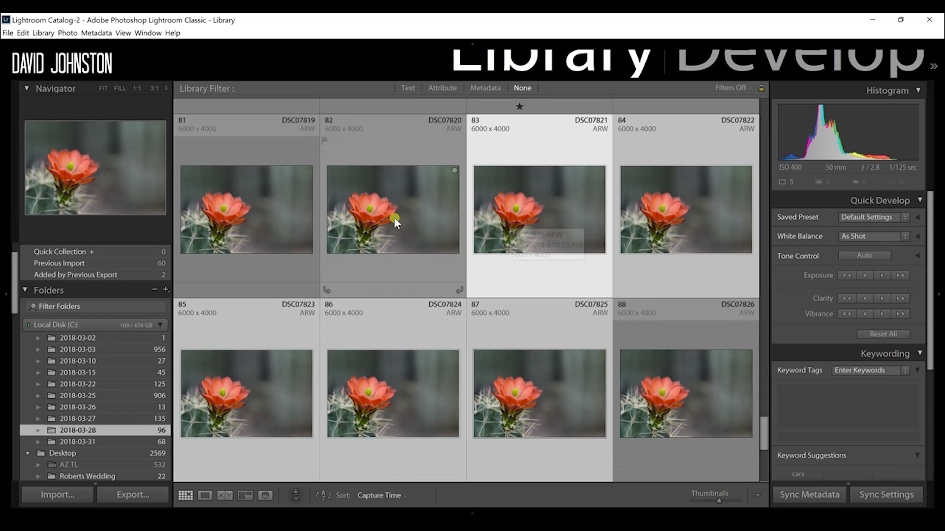
pyautogui.click(393, 217)
# Select the flower shots DSC07821 through DSC07825 and open them together as layers in Photoshop.
pyautogui.click(524, 211)
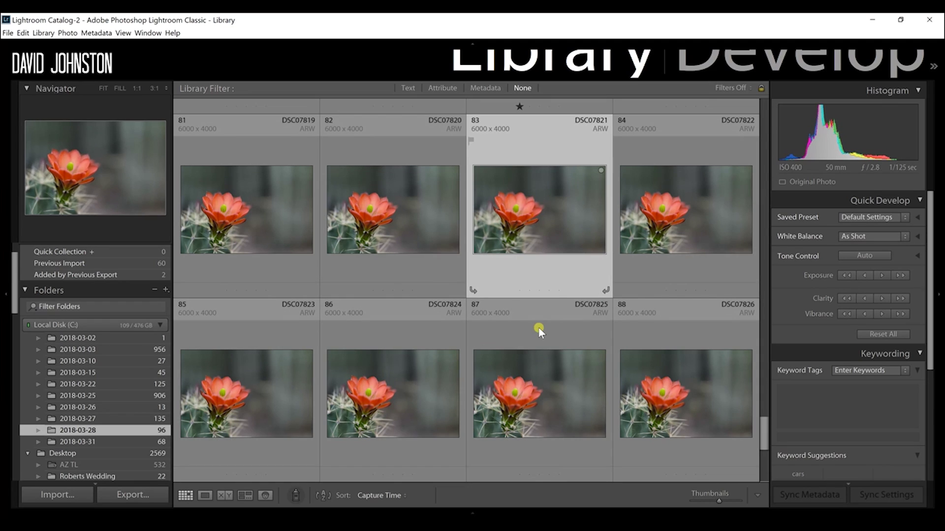
pyautogui.keyDown('shift'); pyautogui.click(533, 355); pyautogui.keyUp('shift')
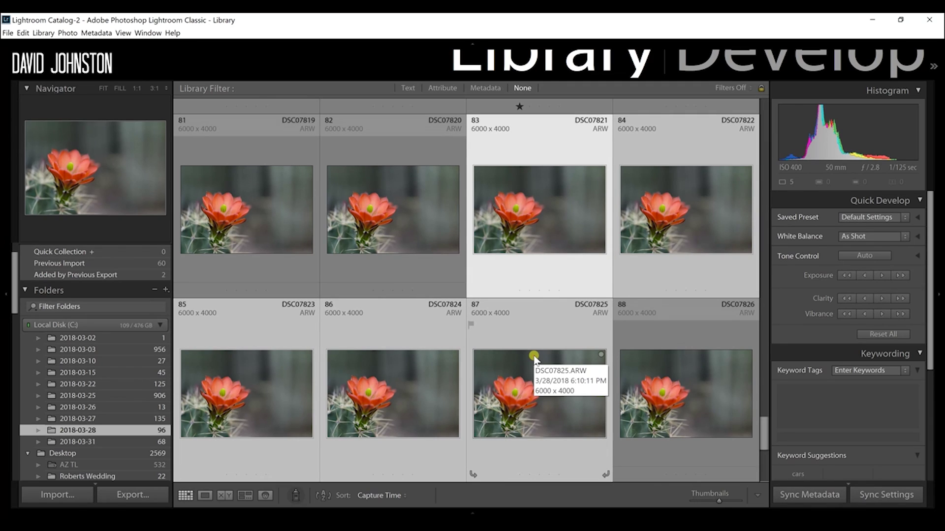
pyautogui.rightClick(533, 355)
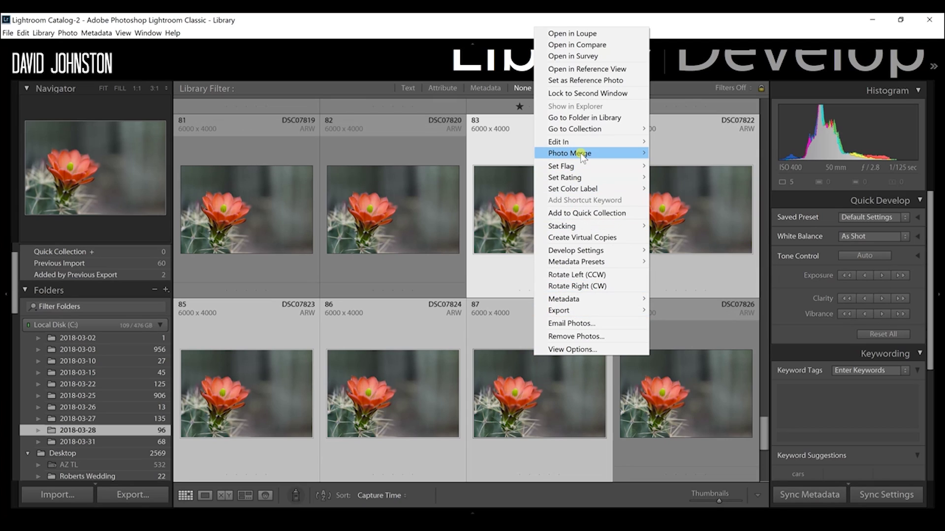
pyautogui.moveTo(573, 144)
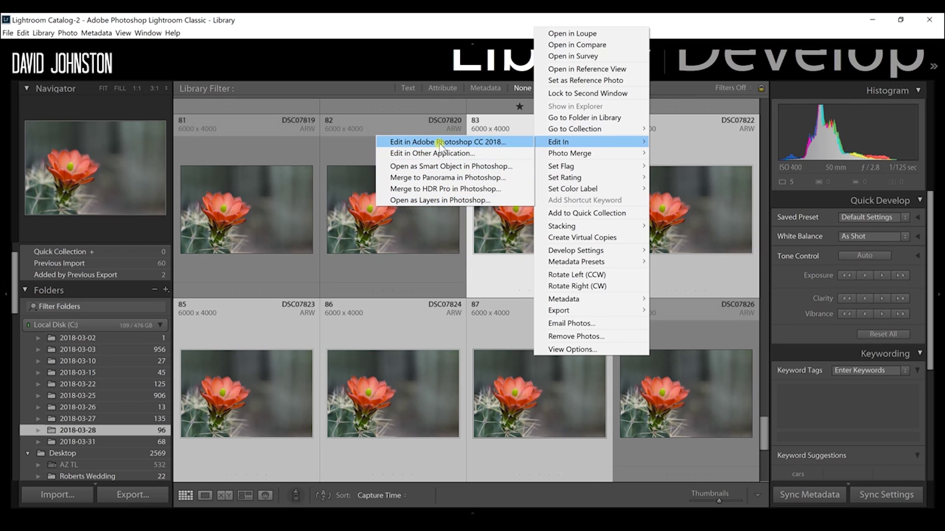
pyautogui.click(418, 201)
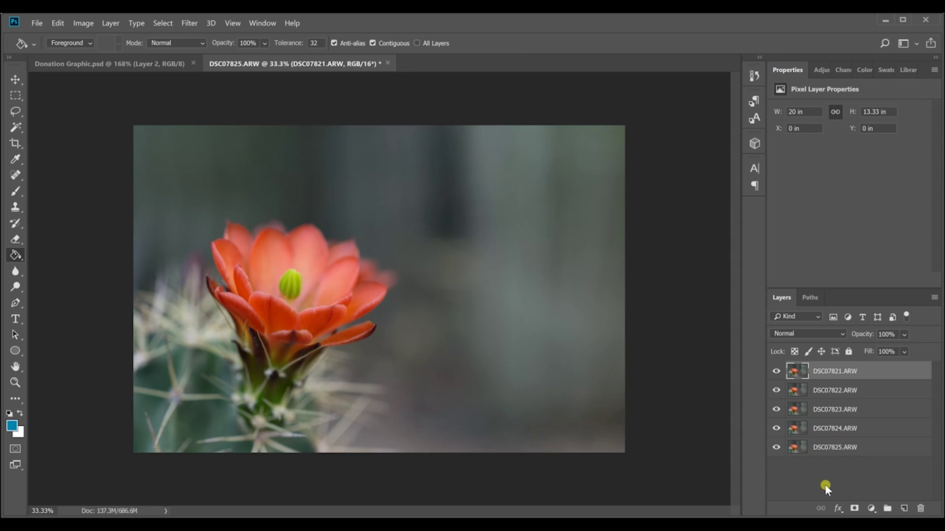
# Auto-align all five photo layers with Auto projection and crop the document at a 2:3 ratio.
pyautogui.keyDown('shift'); pyautogui.click(837, 448); pyautogui.keyUp('shift')
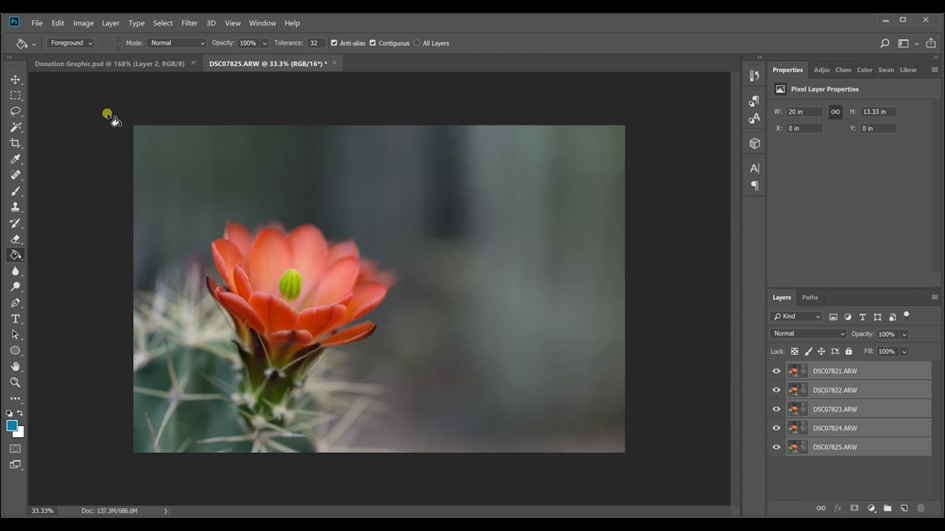
pyautogui.click(60, 24)
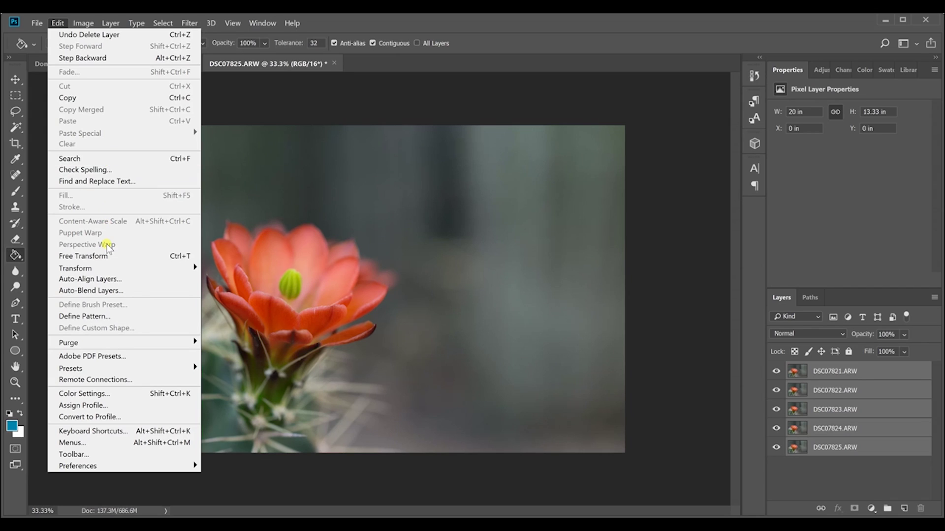
pyautogui.click(92, 279)
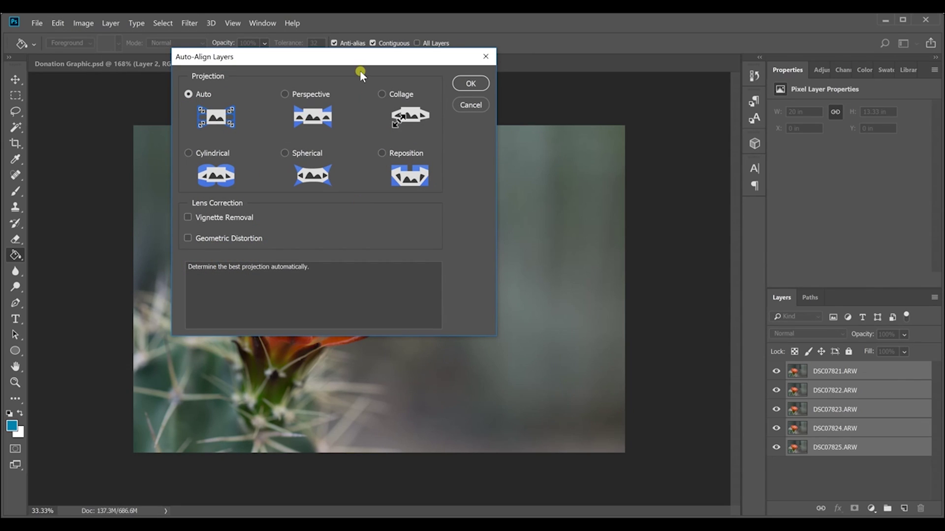
pyautogui.click(471, 83)
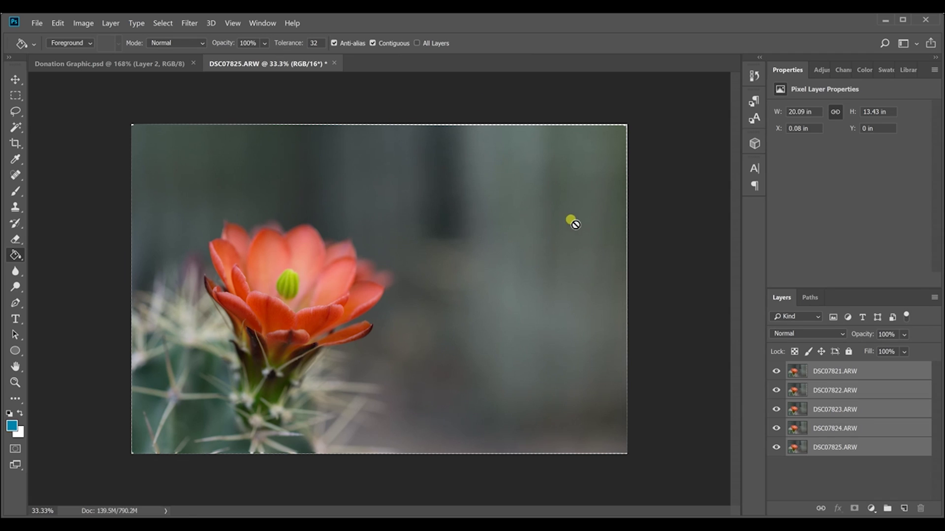
pyautogui.press('c')
pyautogui.press('Return')
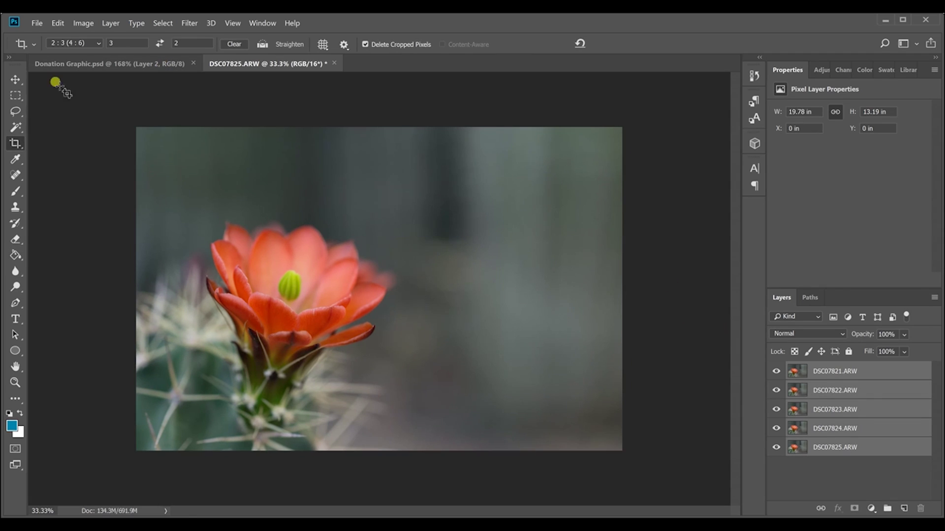
# Auto-blend the five layers using Stack Images, with Seamless Tones and Colors and Content Aware Fill Transparent Areas enabled.
pyautogui.click(63, 25)
pyautogui.click(93, 292)
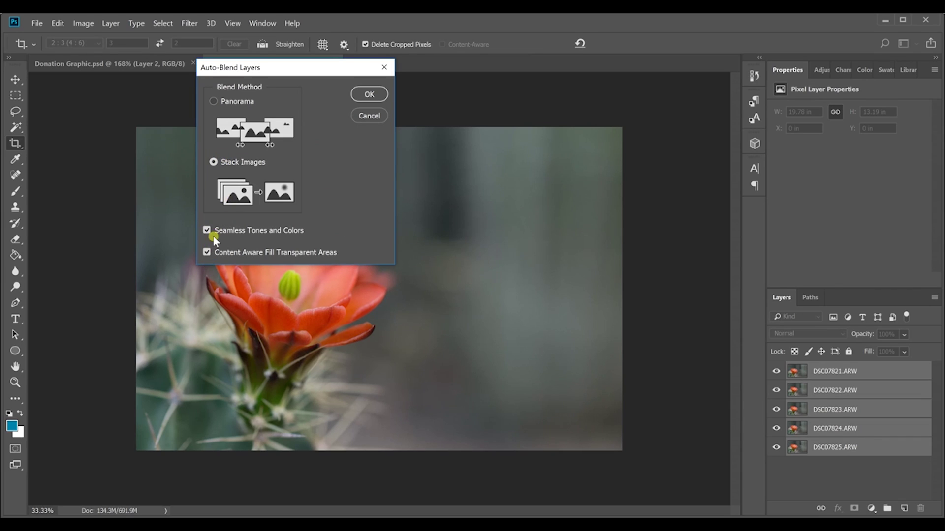
pyautogui.click(369, 94)
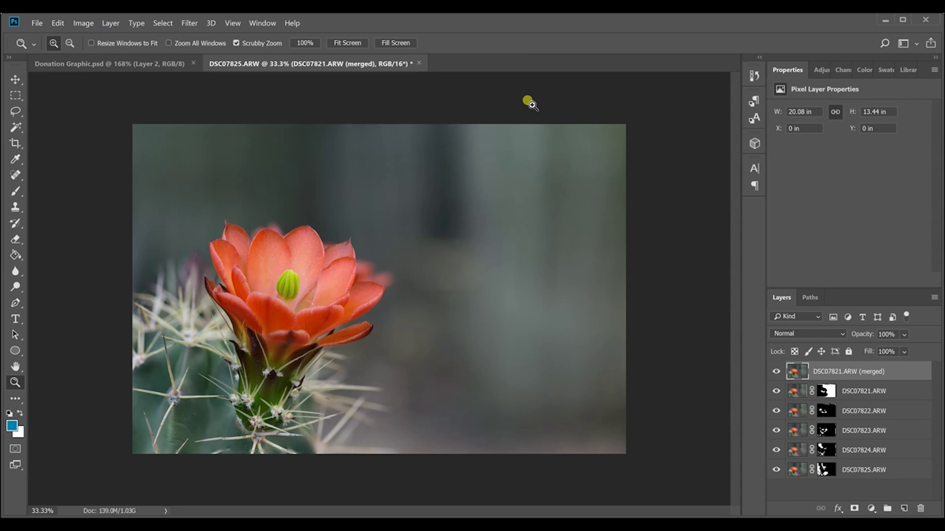
# Inspect the sharpness of the blended flower's petals and green centre up to 200%, then fit the image on screen.
pyautogui.click(274, 310)
pyautogui.click(274, 310)
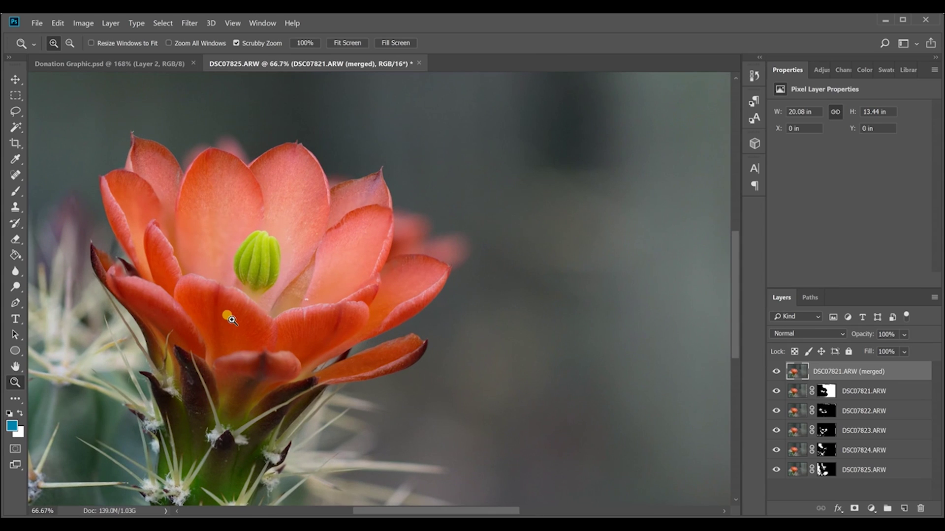
pyautogui.click(189, 290)
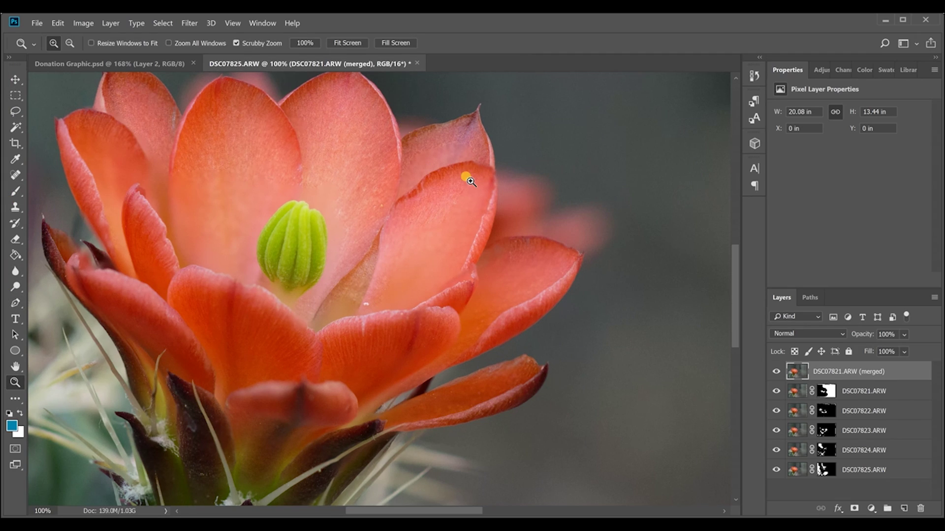
pyautogui.click(247, 236)
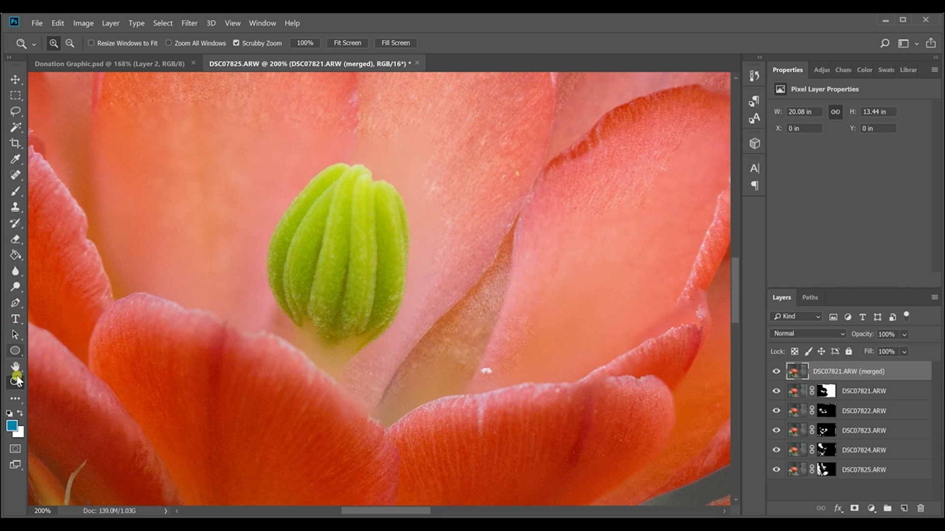
pyautogui.click(352, 42)
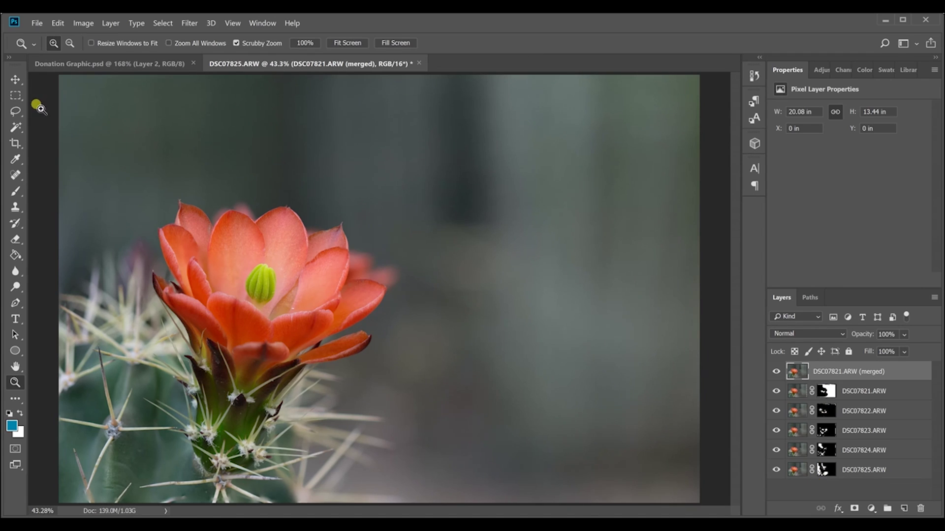
# Save the focus-stacked document and switch back to Lightroom Classic.
pyautogui.click(38, 23)
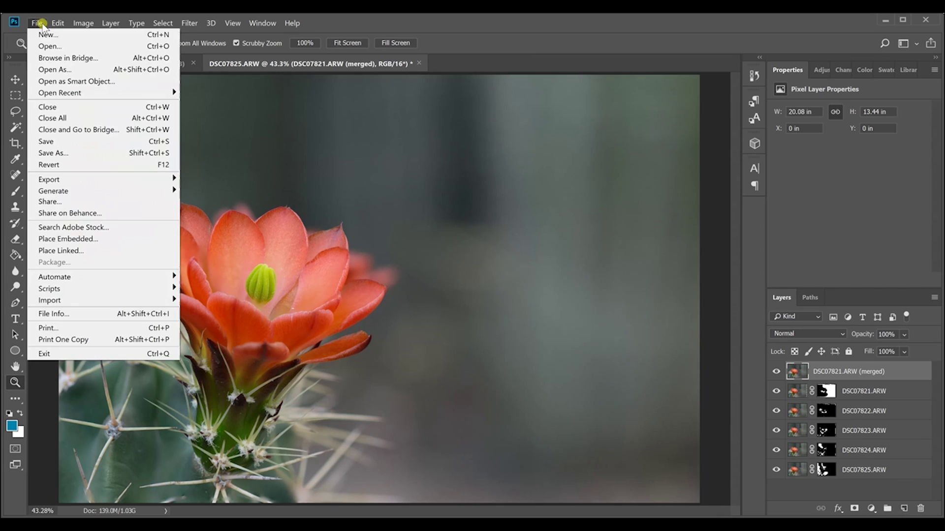
pyautogui.click(52, 142)
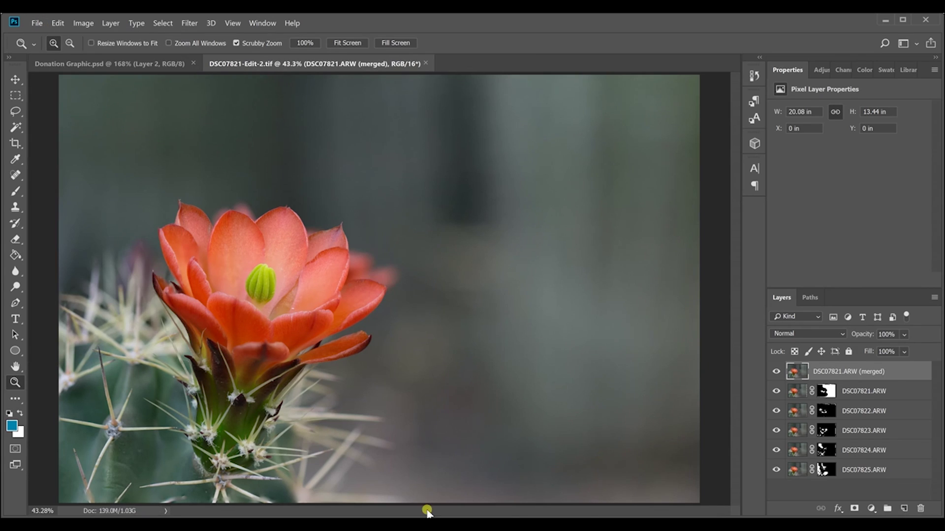
pyautogui.hotkey('alt', 'Tab')
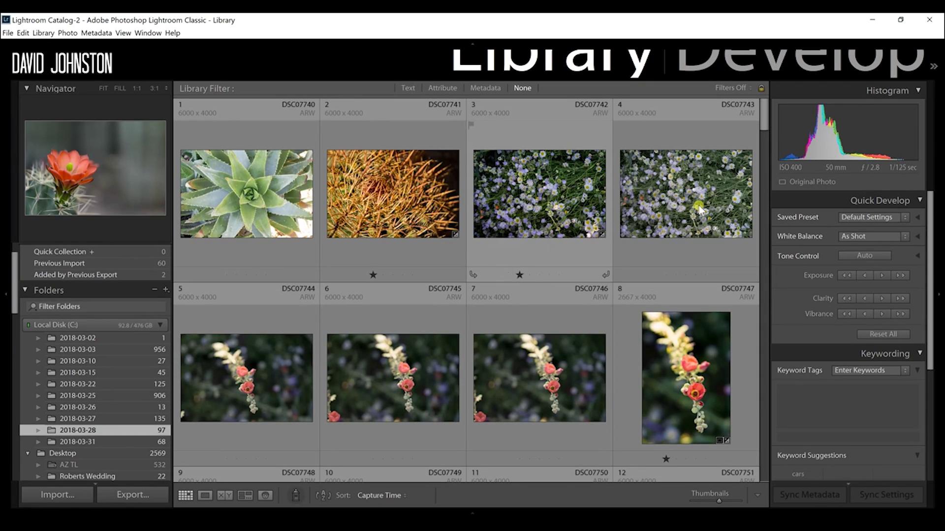
# Locate the stacked photo DSC07821-Edit-2.tif in the library and open it for developing.
pyautogui.moveTo(761, 110); pyautogui.dragTo(765, 425)
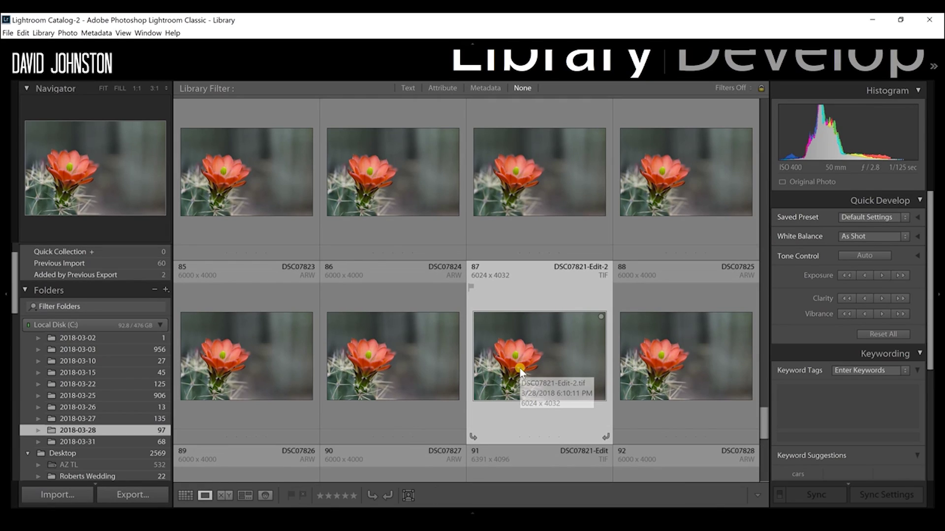
pyautogui.doubleClick(520, 369)
pyautogui.click(711, 58)
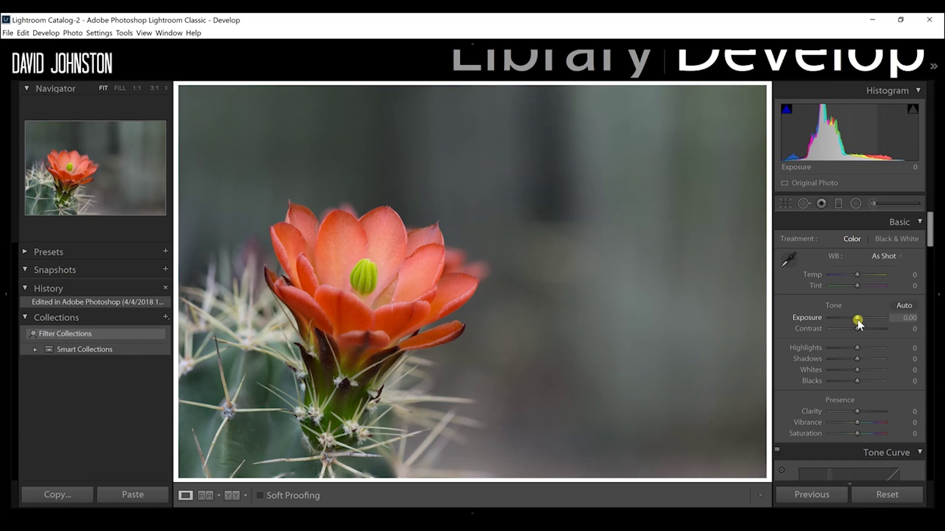
# Set Exposure +0.35, Contrast +16, Highlights -16, Shadows +3, Whites -6, Blacks -6, Clarity +9, Vibrance +9 and Saturation +4.
pyautogui.moveTo(857, 319); pyautogui.dragTo(855, 373)
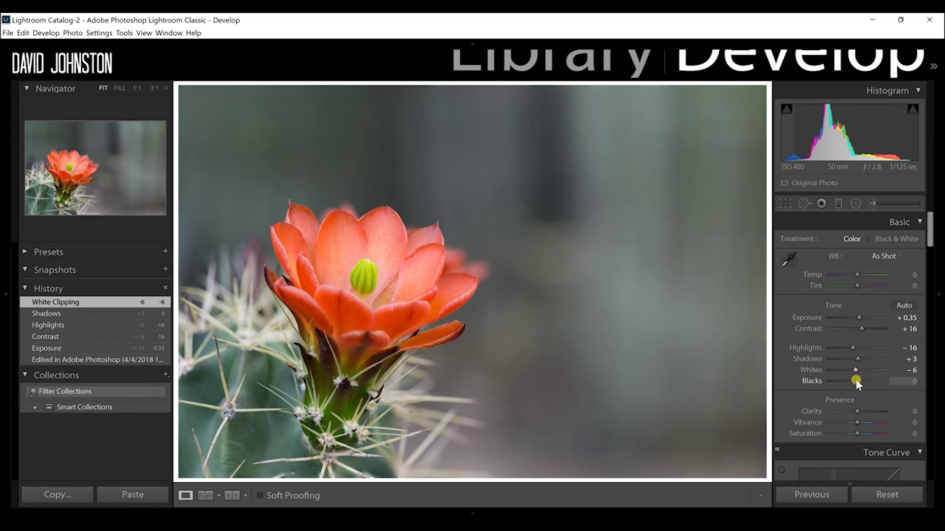
pyautogui.moveTo(857, 381); pyautogui.dragTo(854, 381)
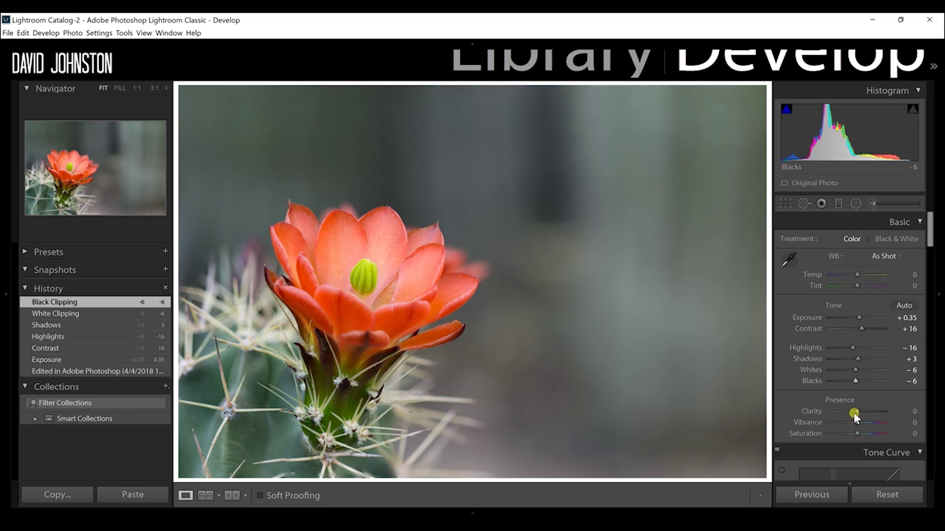
pyautogui.moveTo(859, 413); pyautogui.dragTo(856, 433)
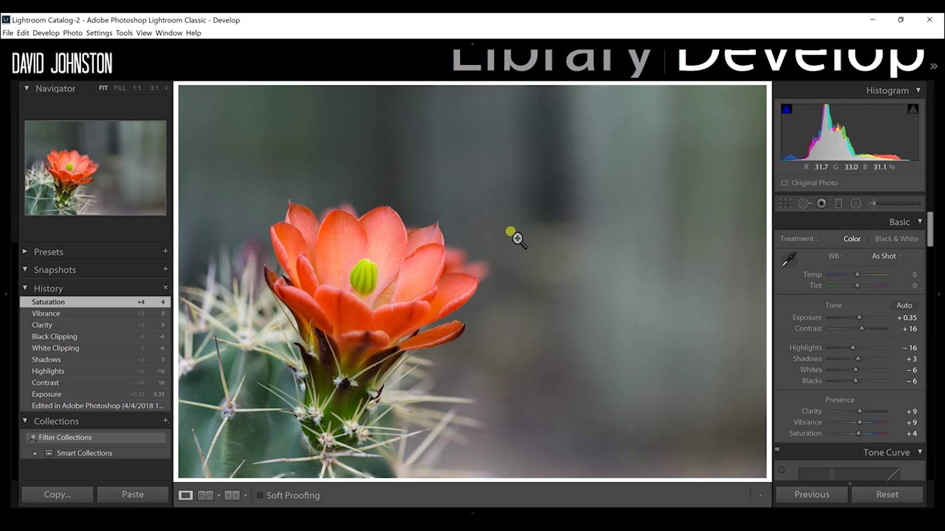